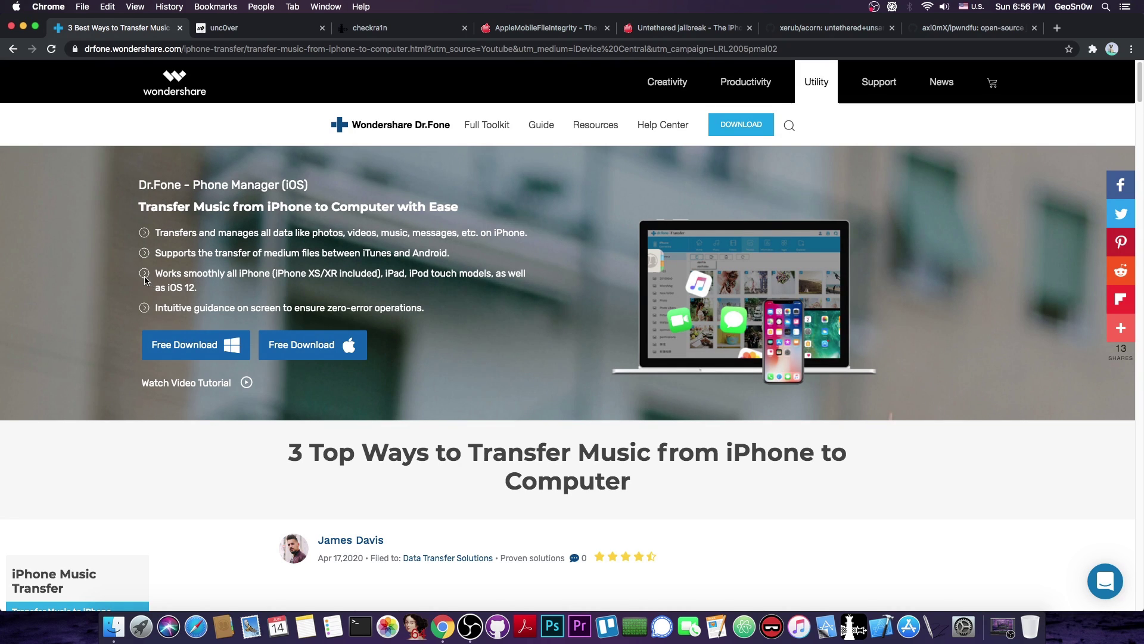
Step: Close the first tab, the music-transfer article
left_click(180, 28)
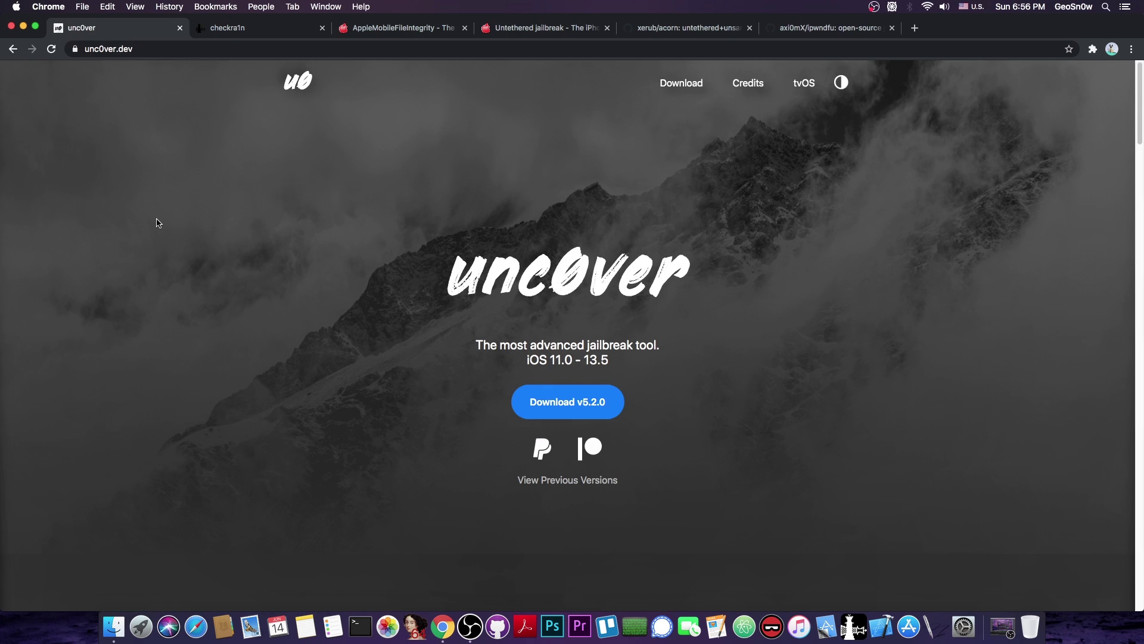
scroll(171, 222, "up", 5)
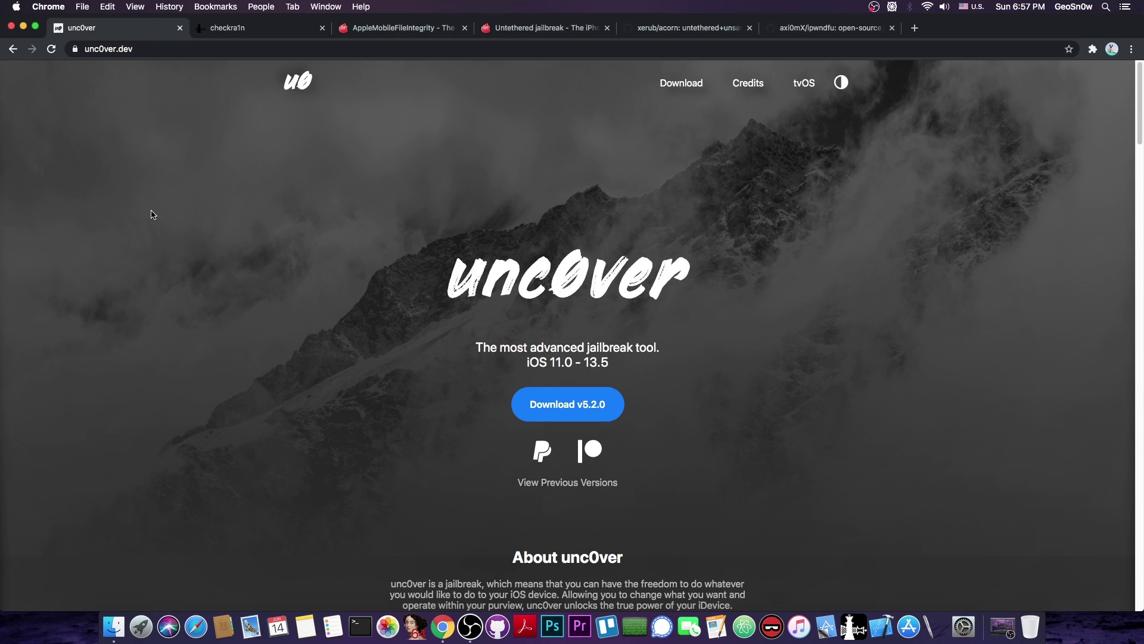
Step: Glance at the untethered jailbreak wiki article, then bring up the checkra1n tab
left_click(500, 32)
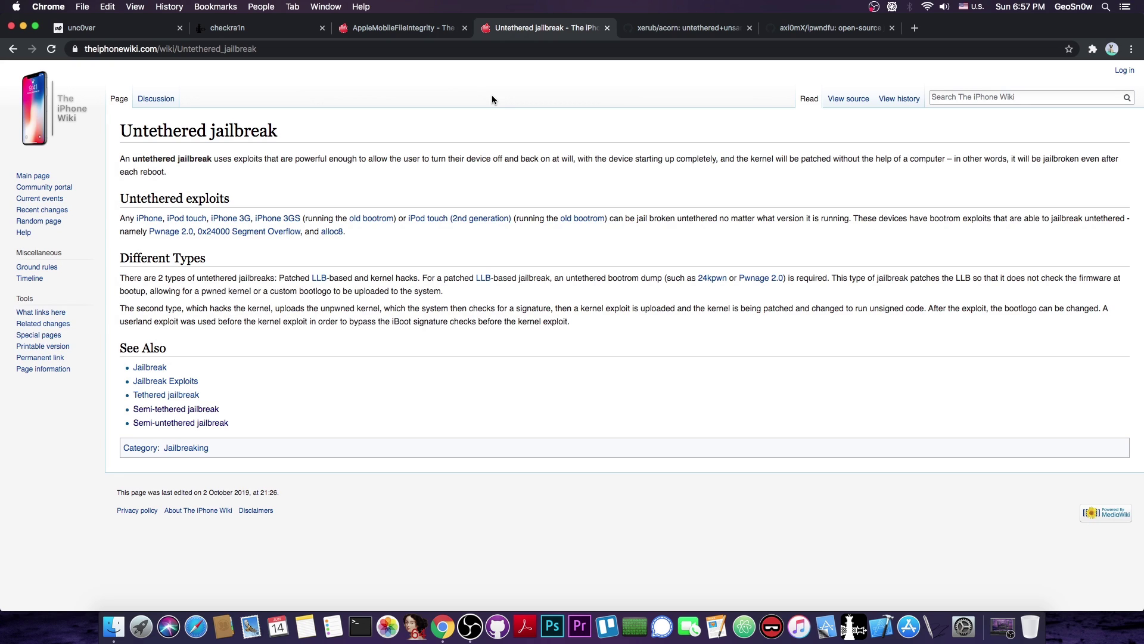
left_click(229, 30)
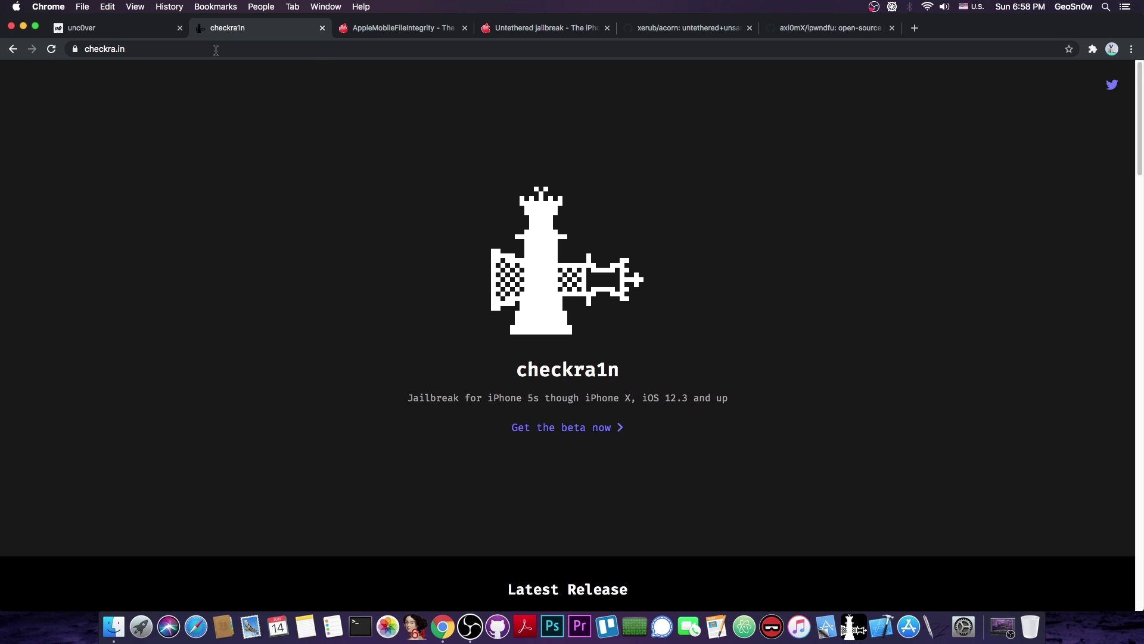
Step: Return to the unc0ver tab offering the v5.2.0 download
left_click(141, 34)
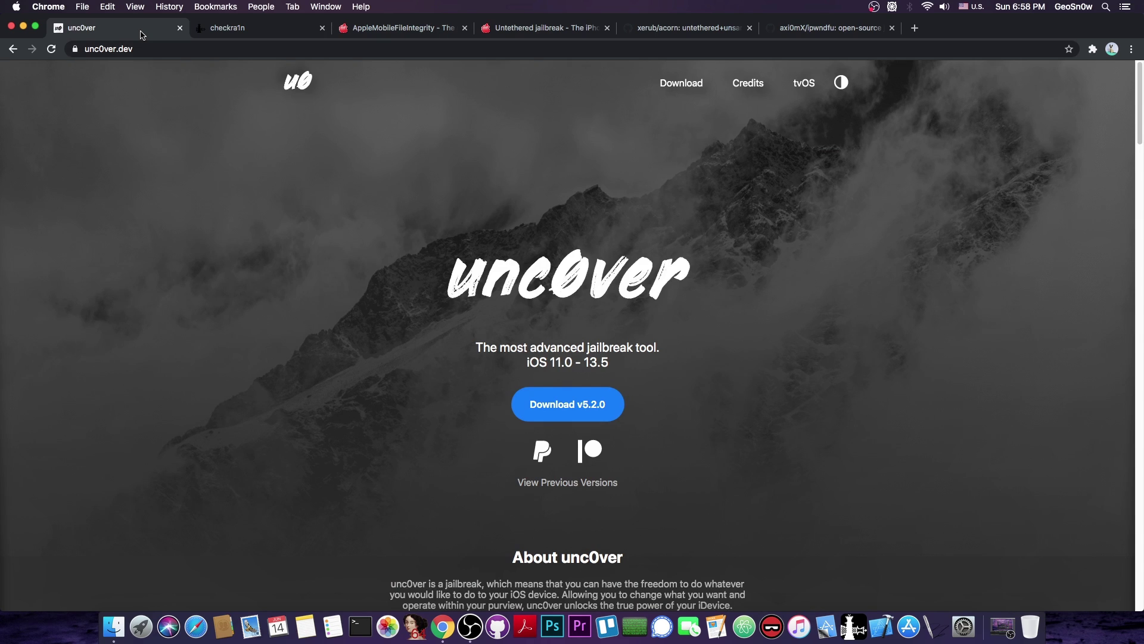
Step: Briefly view the untethered jailbreak wiki and unc0ver tabs, ending on checkra1n
left_click(526, 32)
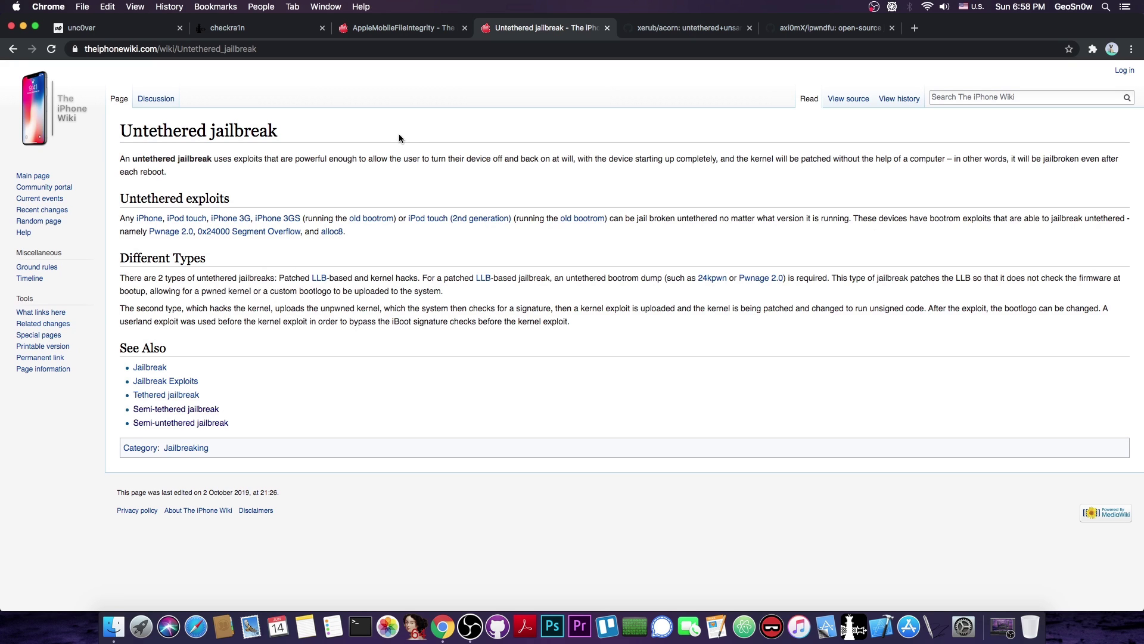
left_click(107, 28)
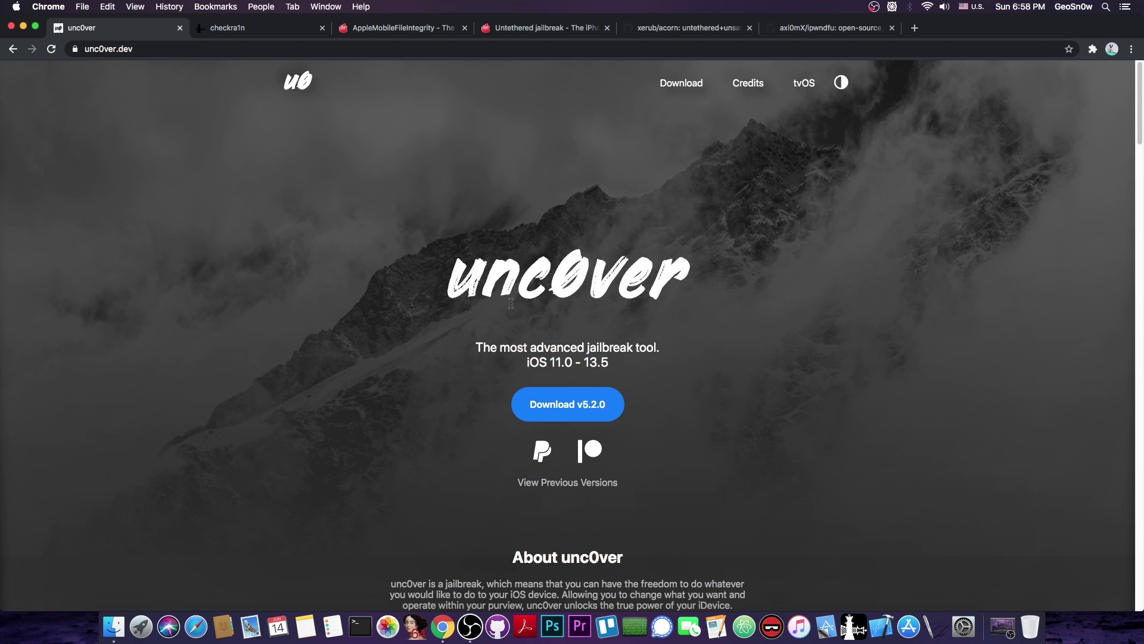
scroll(500, 302, "down", 5)
scroll(500, 301, "up", 4)
scroll(289, 195, "down", 3)
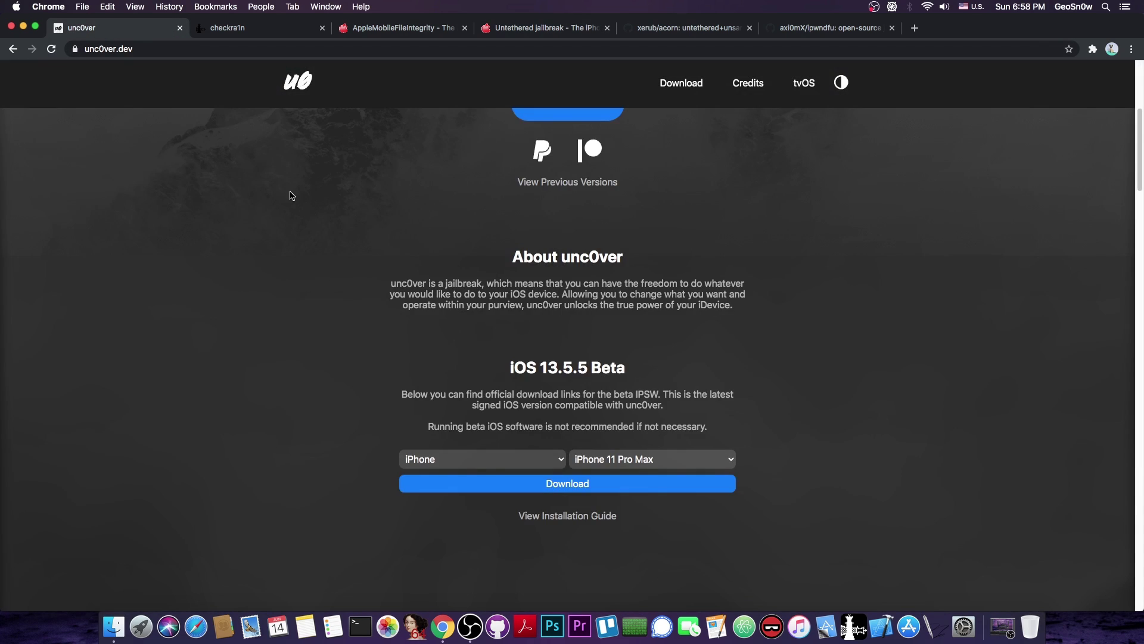
scroll(289, 195, "up", 3)
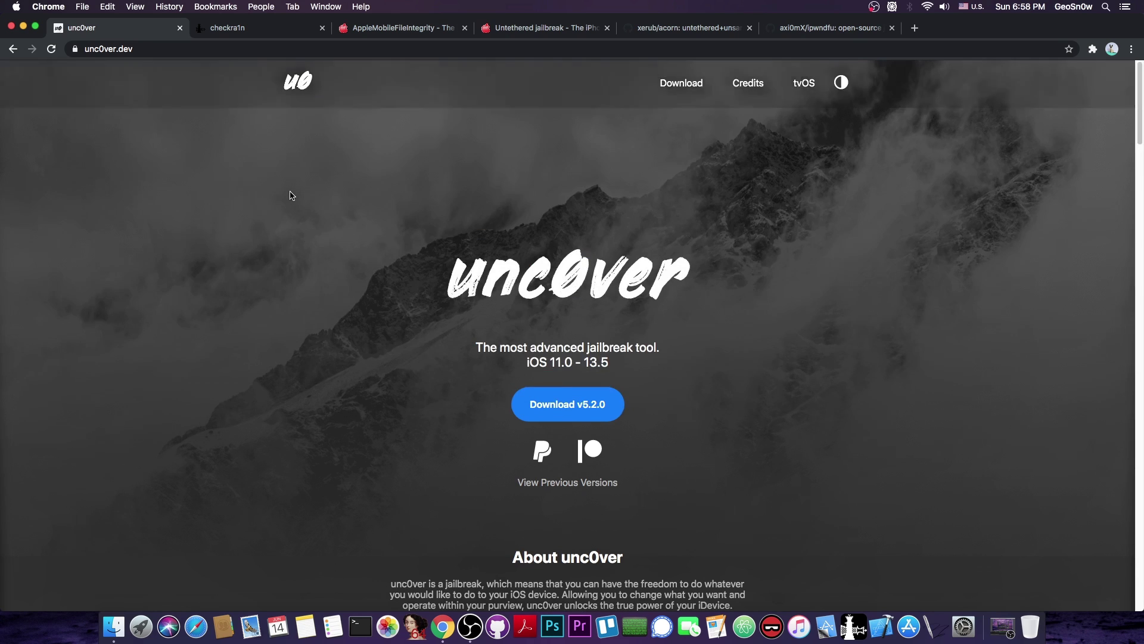
left_click(256, 33)
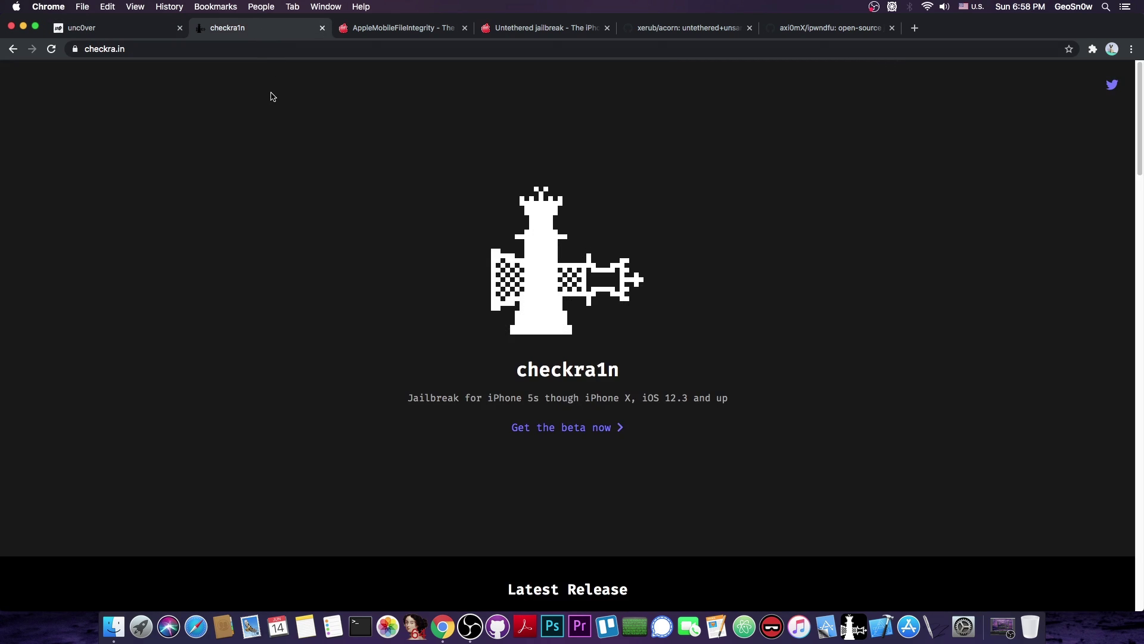
left_click(836, 27)
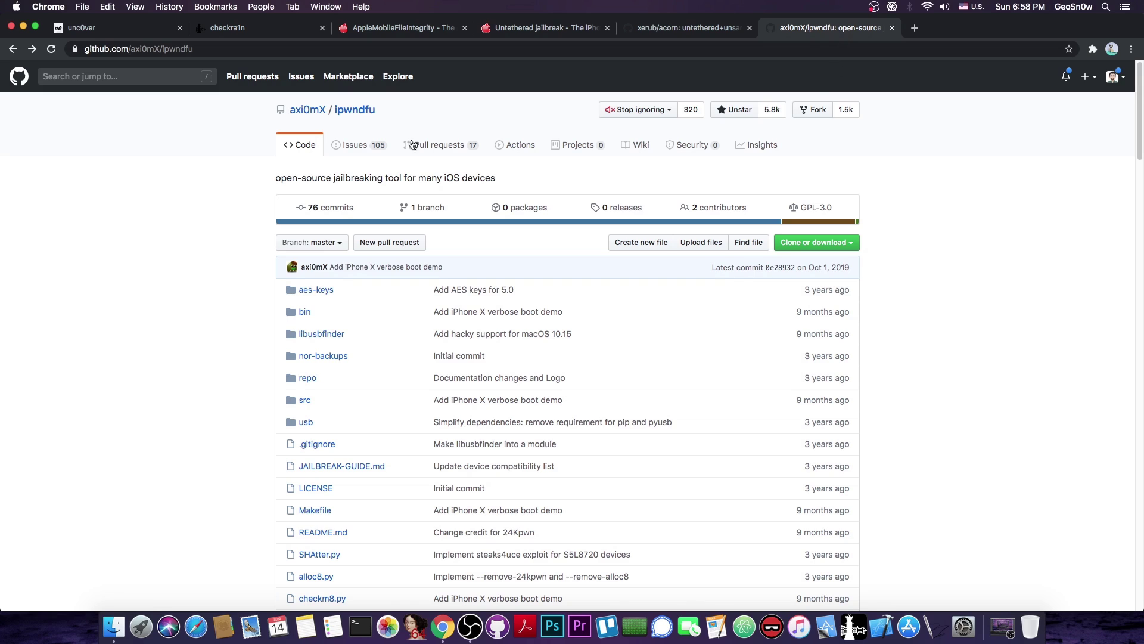
scroll(498, 174, "down", 3)
scroll(482, 176, "down", 10)
scroll(518, 189, "down", 1)
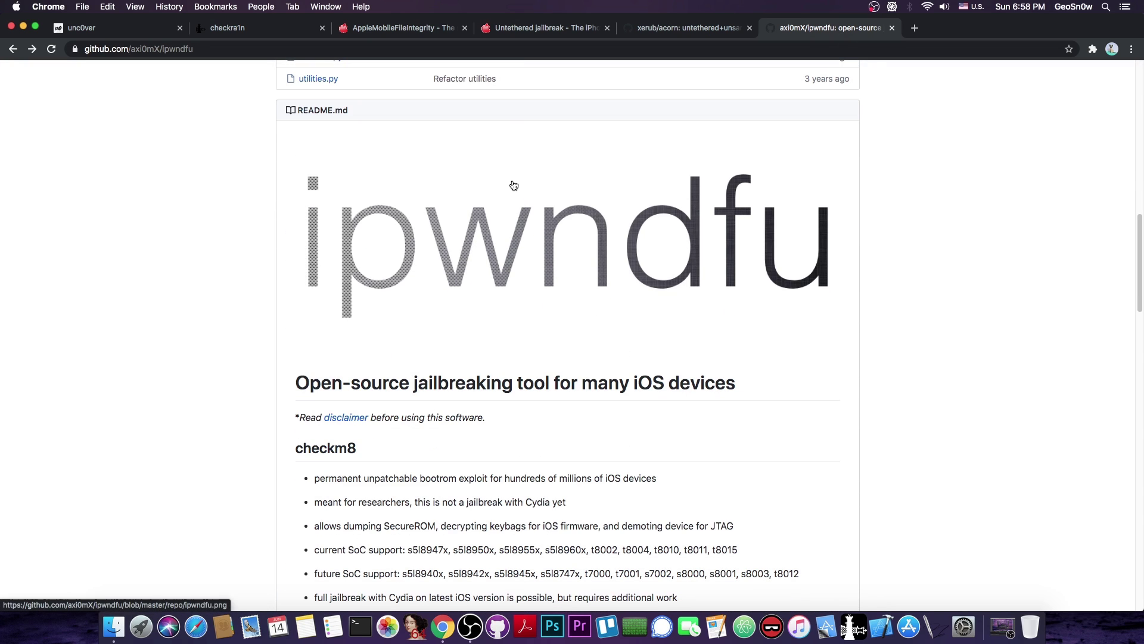
scroll(461, 222, "down", 1)
left_click(237, 28)
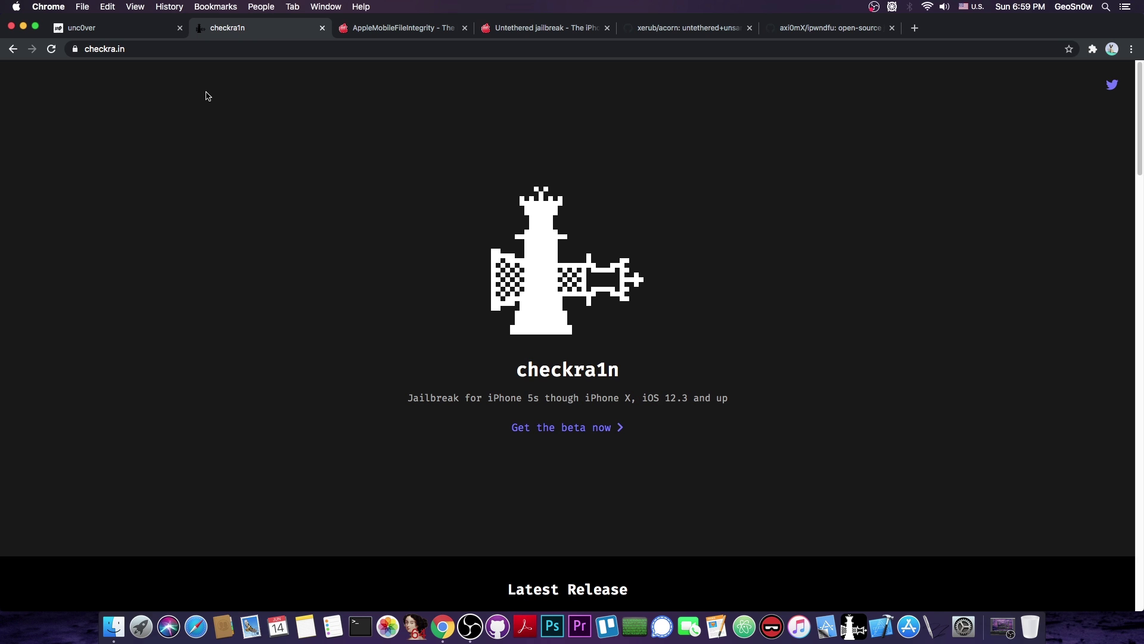
scroll(207, 96, "down", 2)
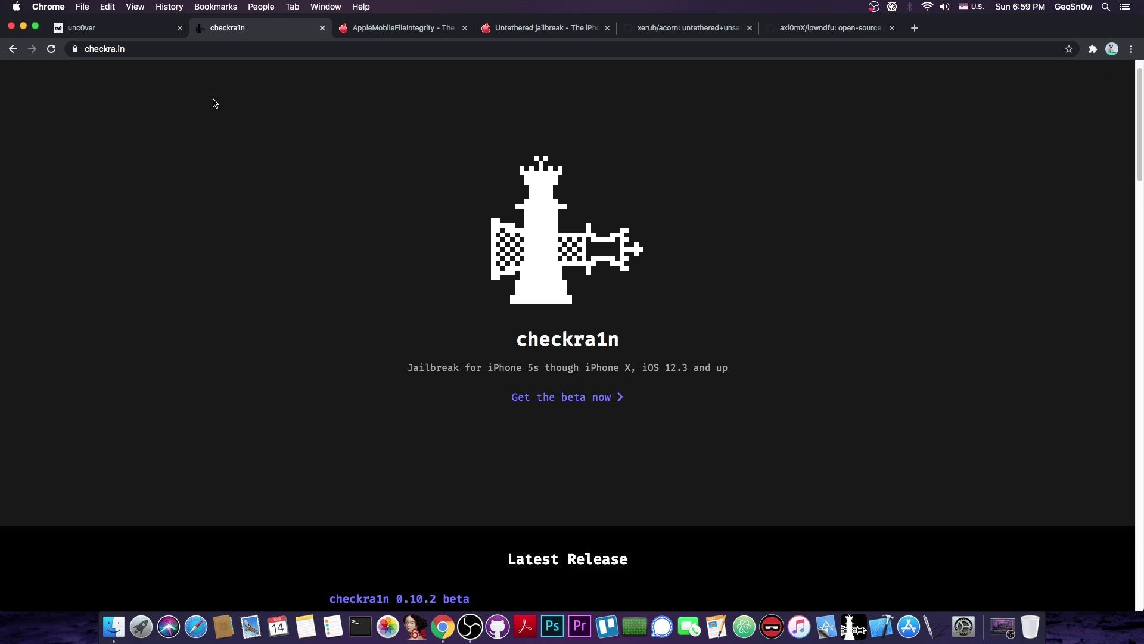
scroll(227, 105, "up", 1)
scroll(229, 104, "up", 1)
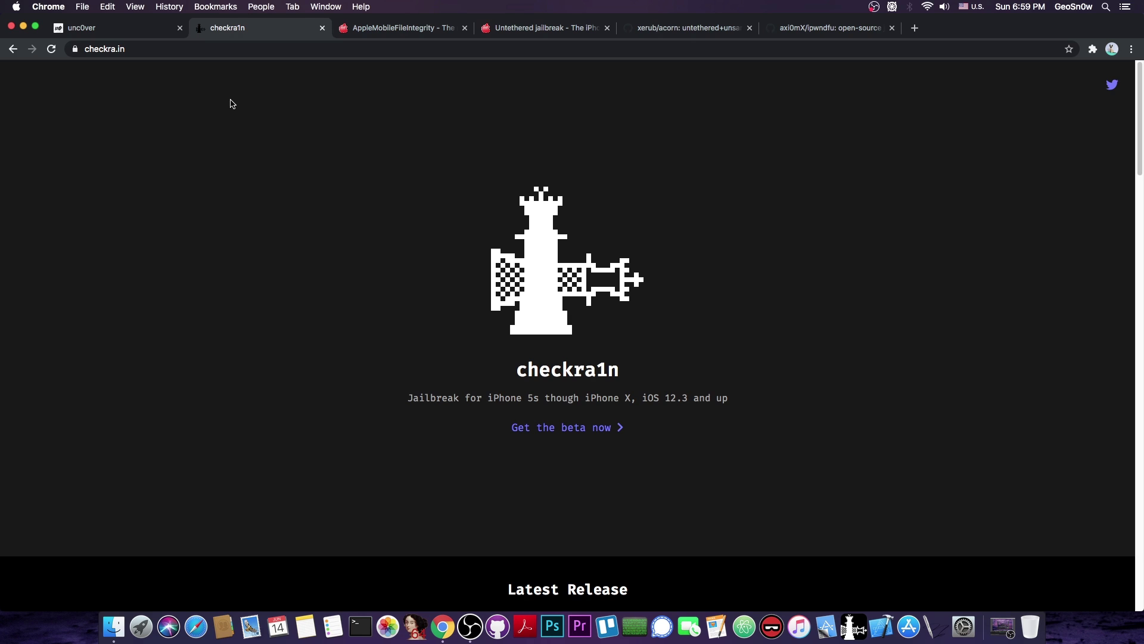
Step: Jump to the last tab, the axi0mX/ipwndfu repository, with Cmd+9
key("super+9")
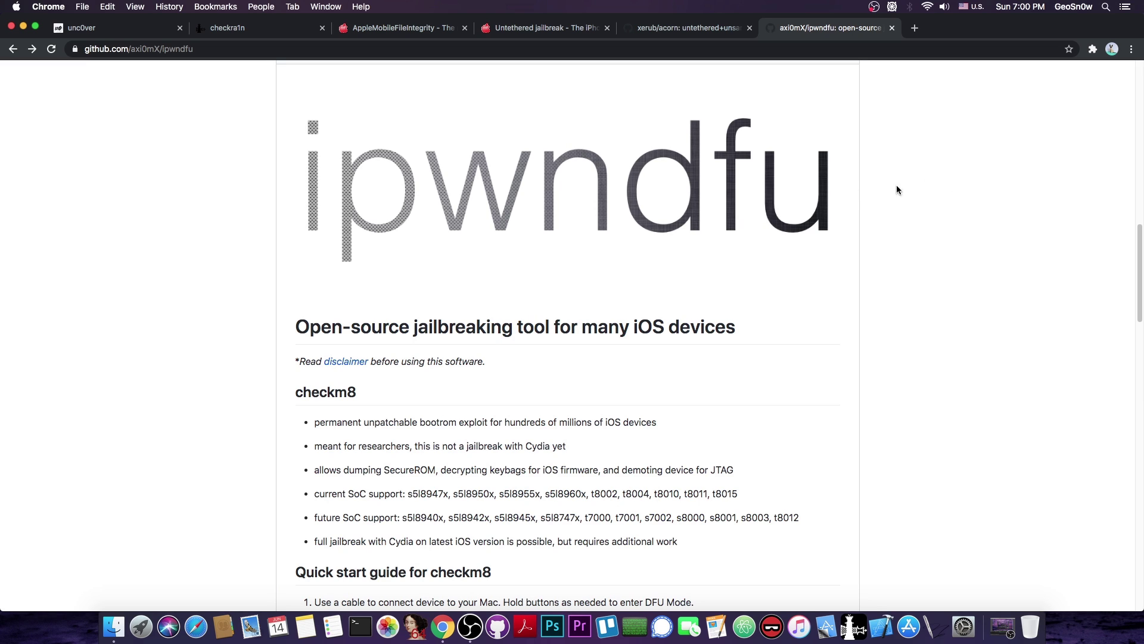
scroll(289, 338, "down", 2)
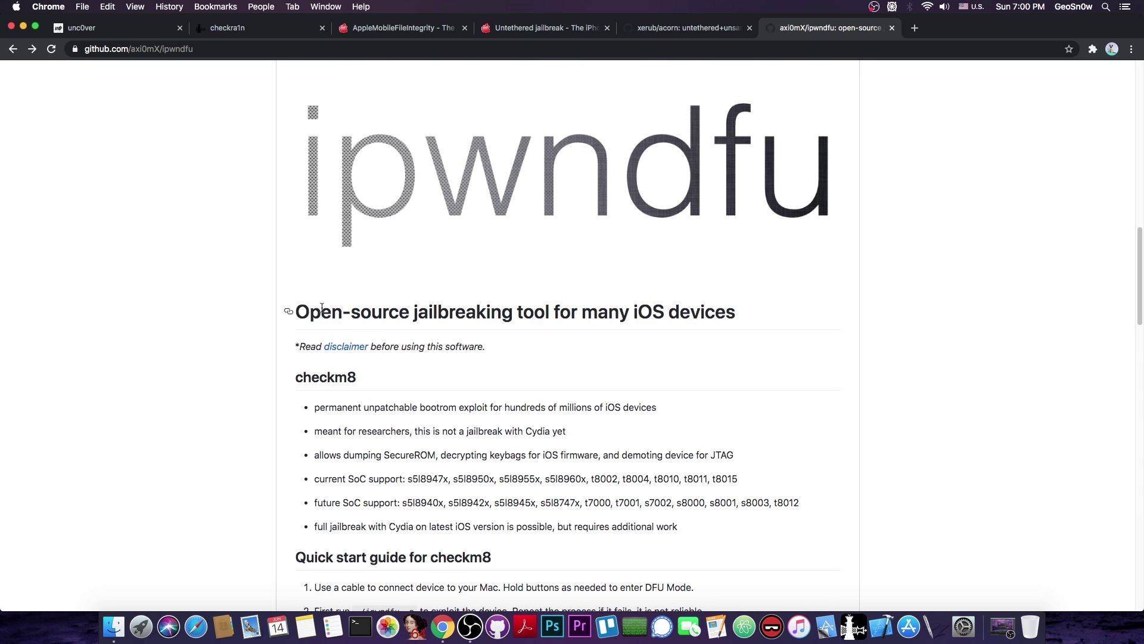
scroll(326, 318, "up", 3)
Step: Return to the checkra1n tab showing its iPhone 5s–X jailbreak beta page
left_click(238, 30)
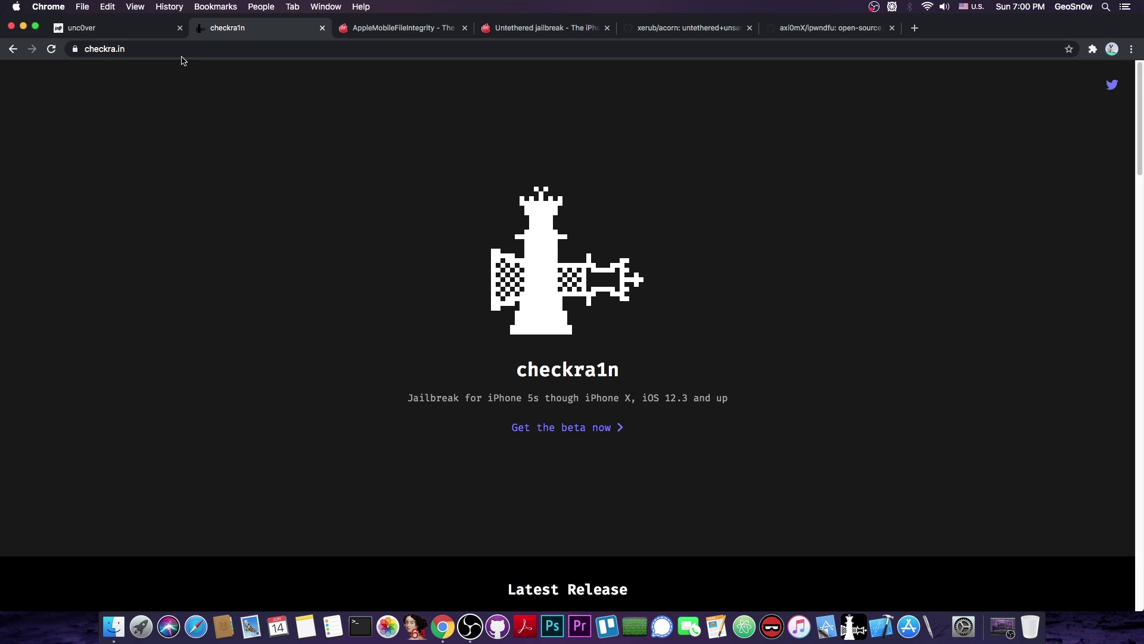
left_click(124, 33)
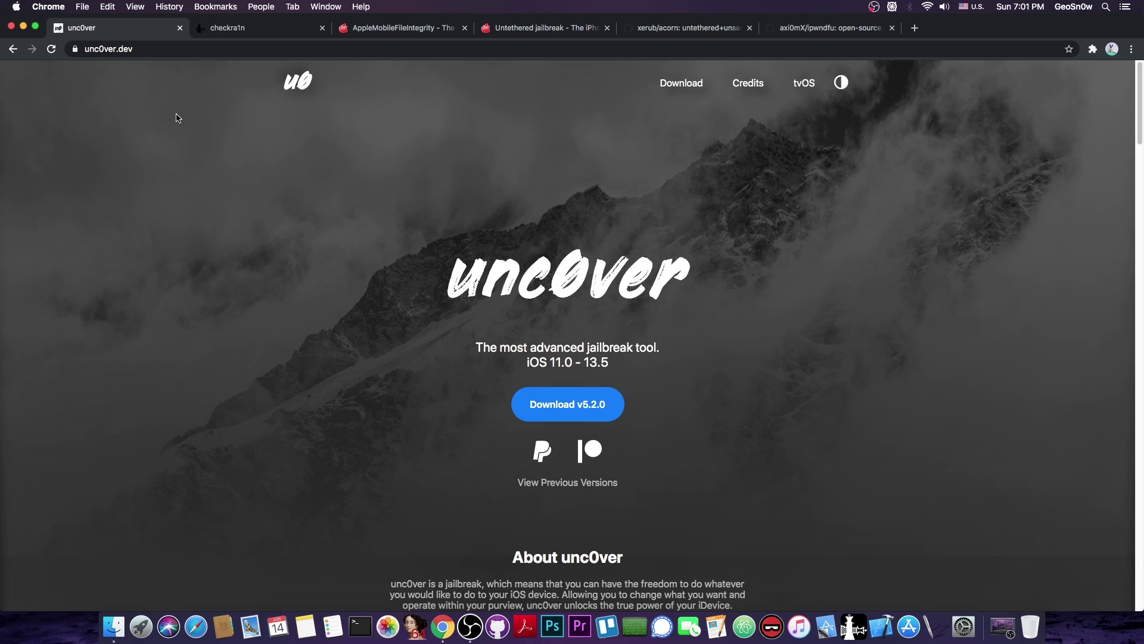
left_click(846, 30)
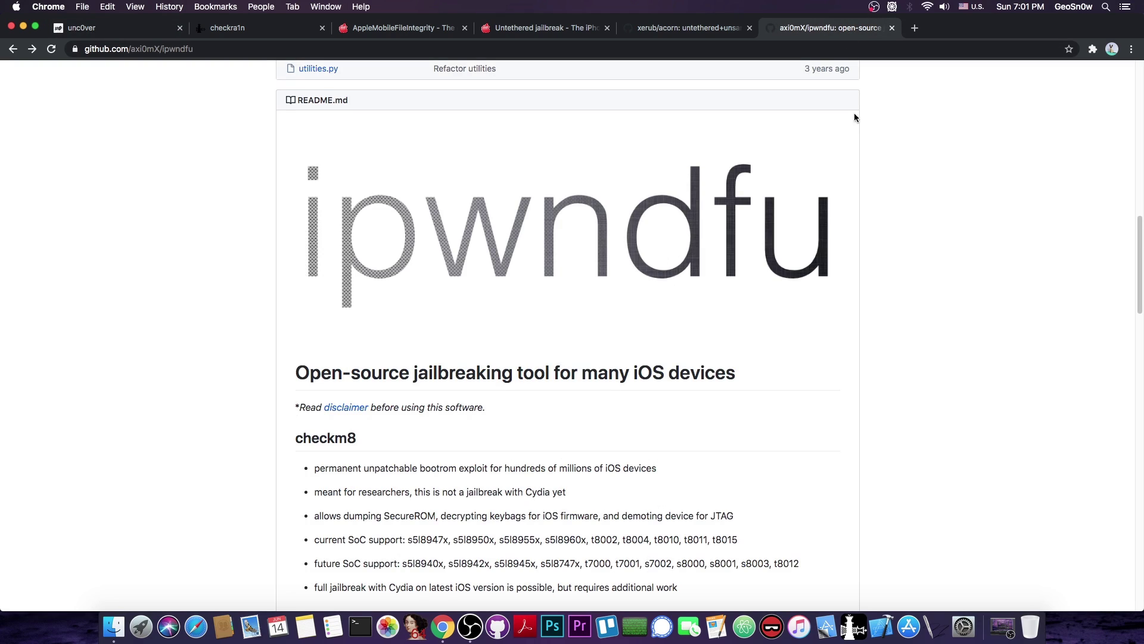
scroll(860, 116, "down", 3)
left_click(81, 33)
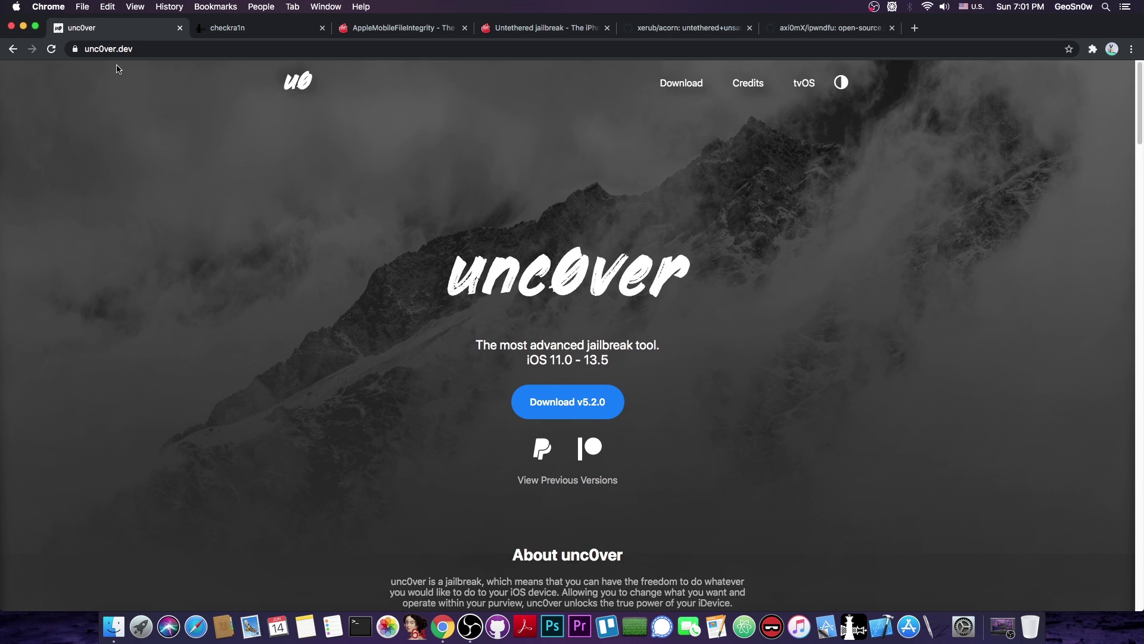
scroll(421, 185, "down", 3)
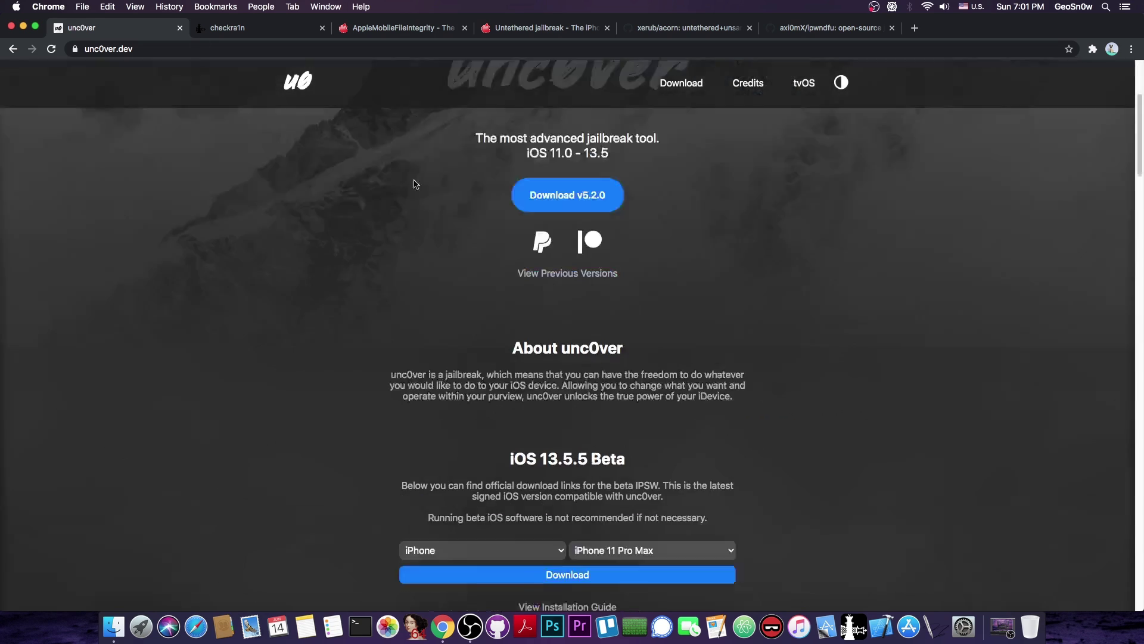
scroll(421, 185, "up", 3)
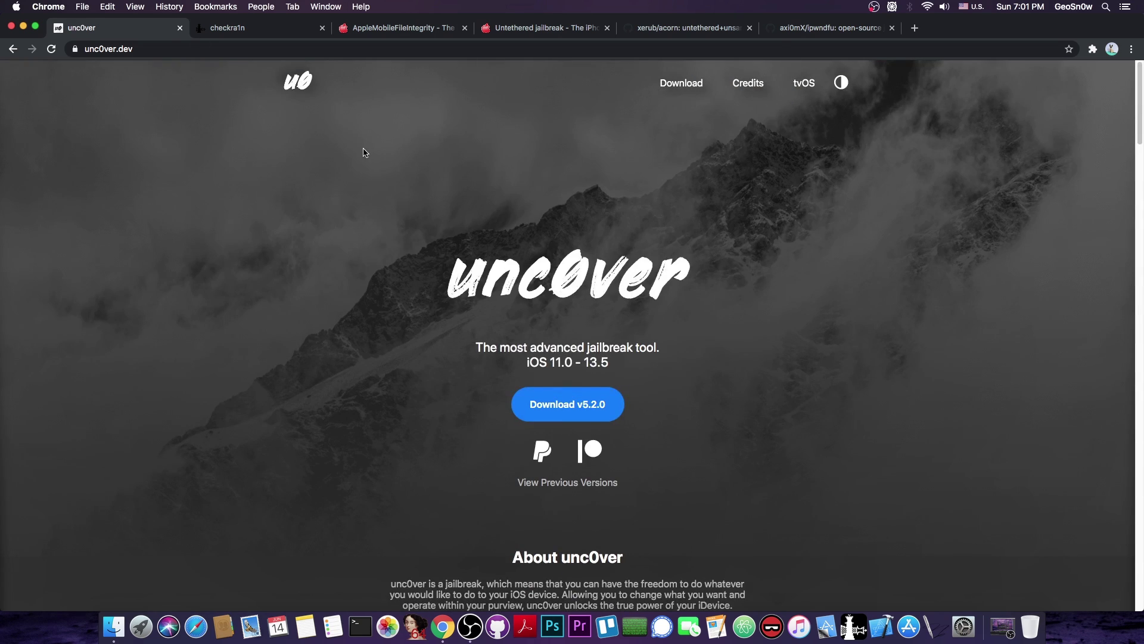
Step: Bring up the iPhone Wiki AppleMobileFileIntegrity (AMFI) article tab
left_click(391, 27)
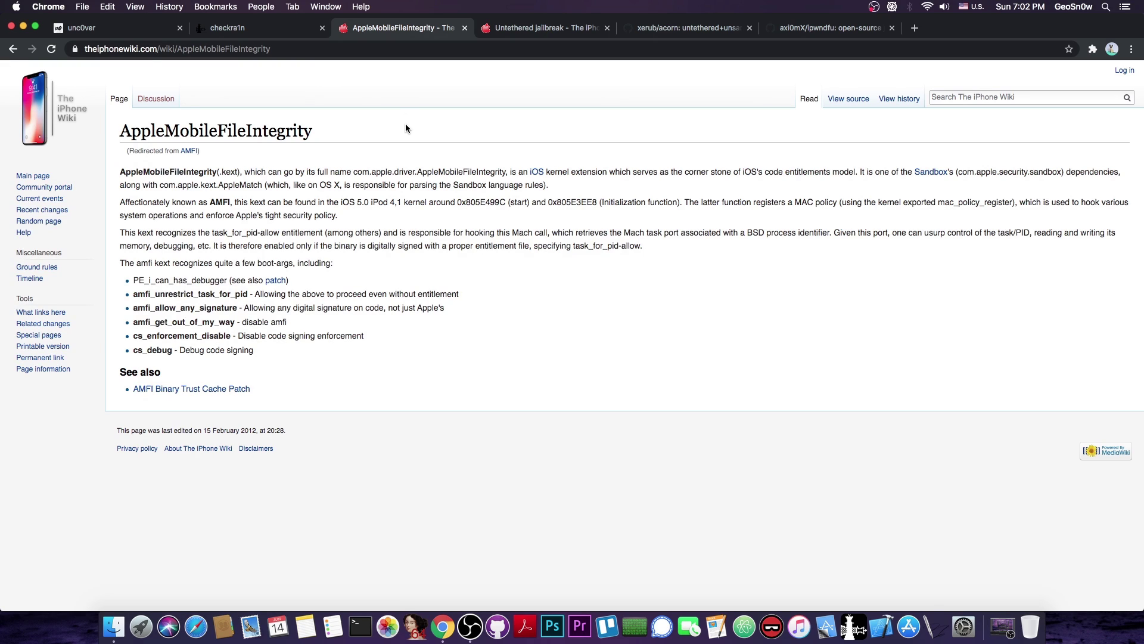
Step: Peek at the AMFI Binary Trust Cache Patch article, go back, then show unc0ver
left_click(239, 390)
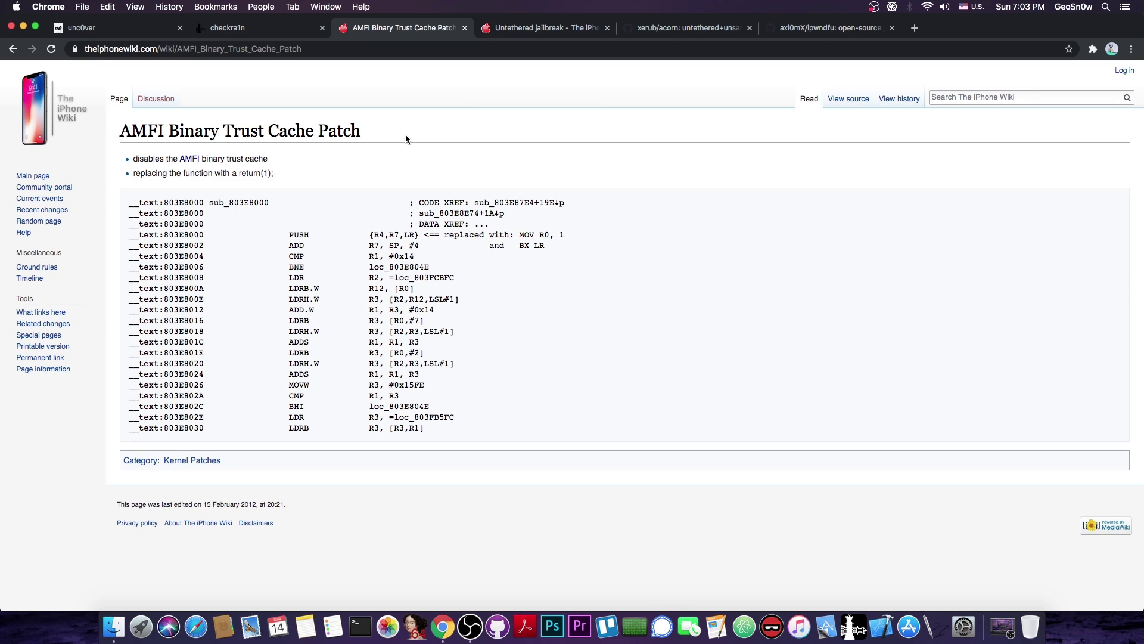
left_click(13, 49)
left_click(86, 33)
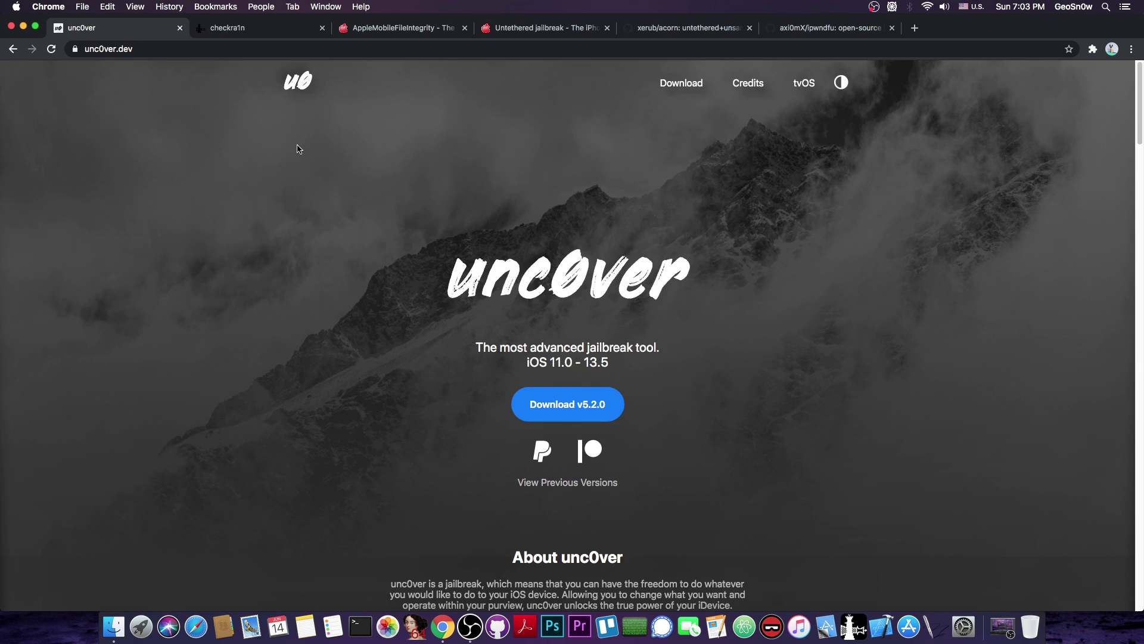
left_click(389, 33)
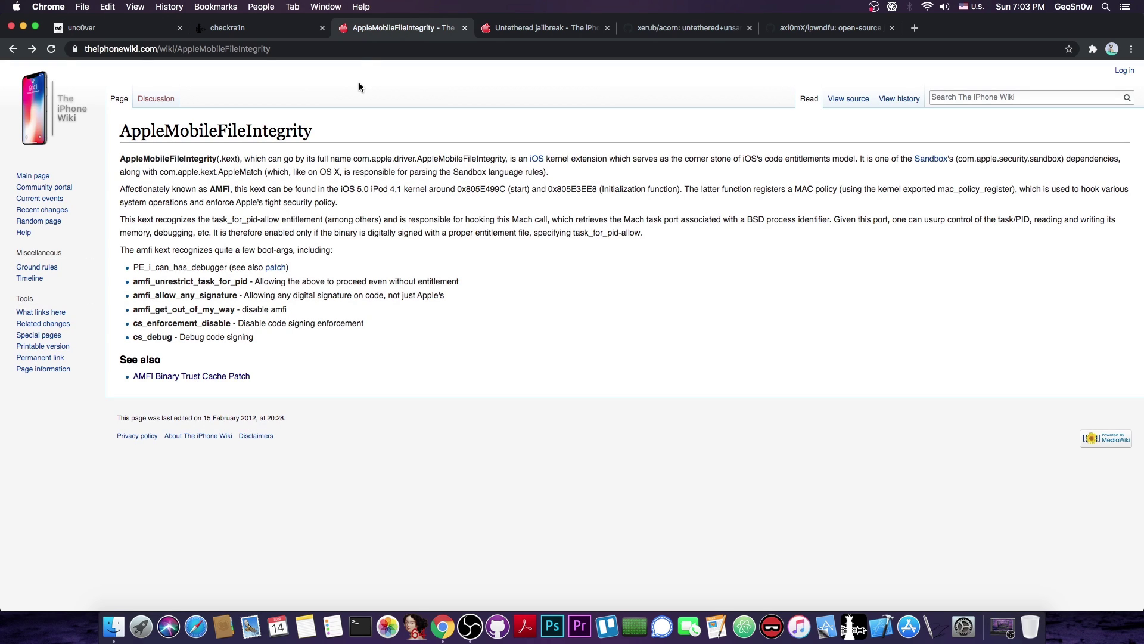
left_click(127, 33)
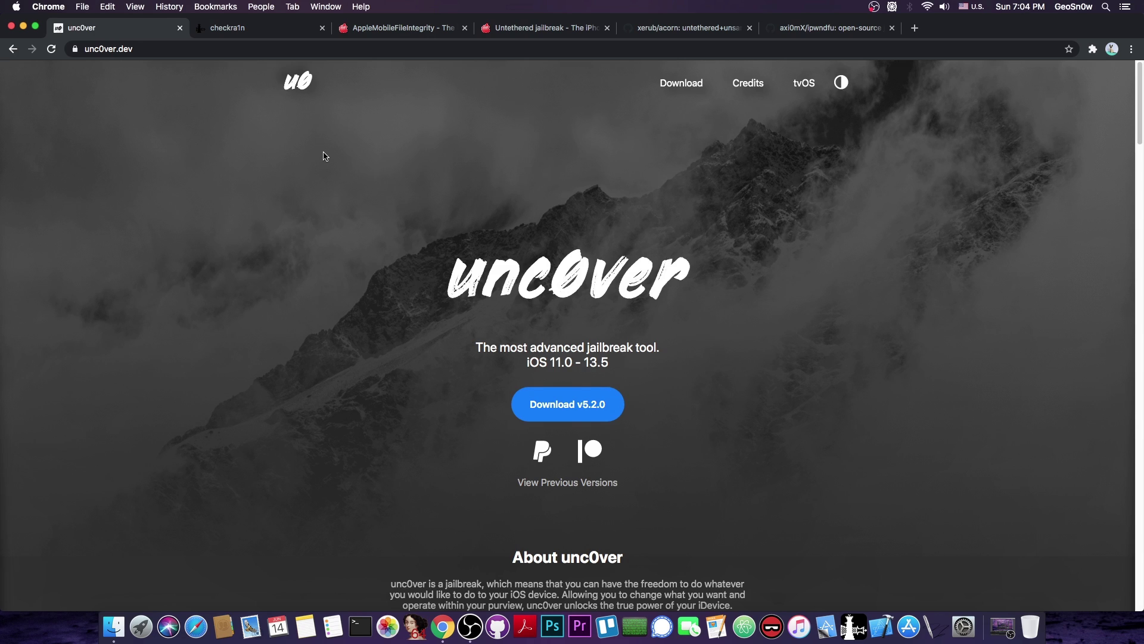
left_click(675, 36)
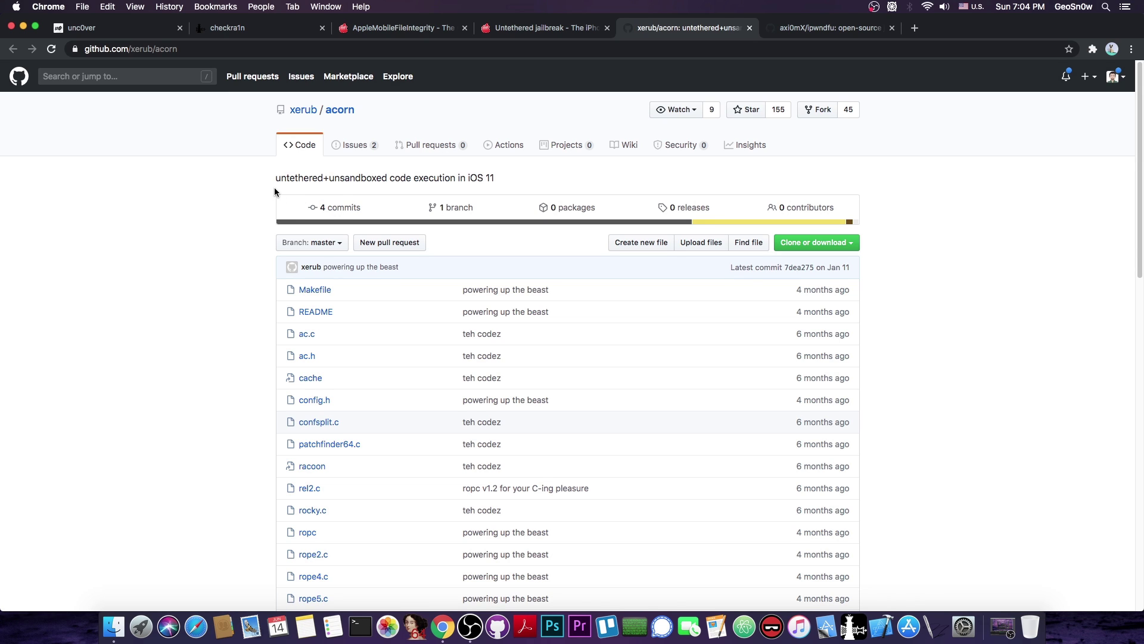
scroll(273, 186, "down", 5)
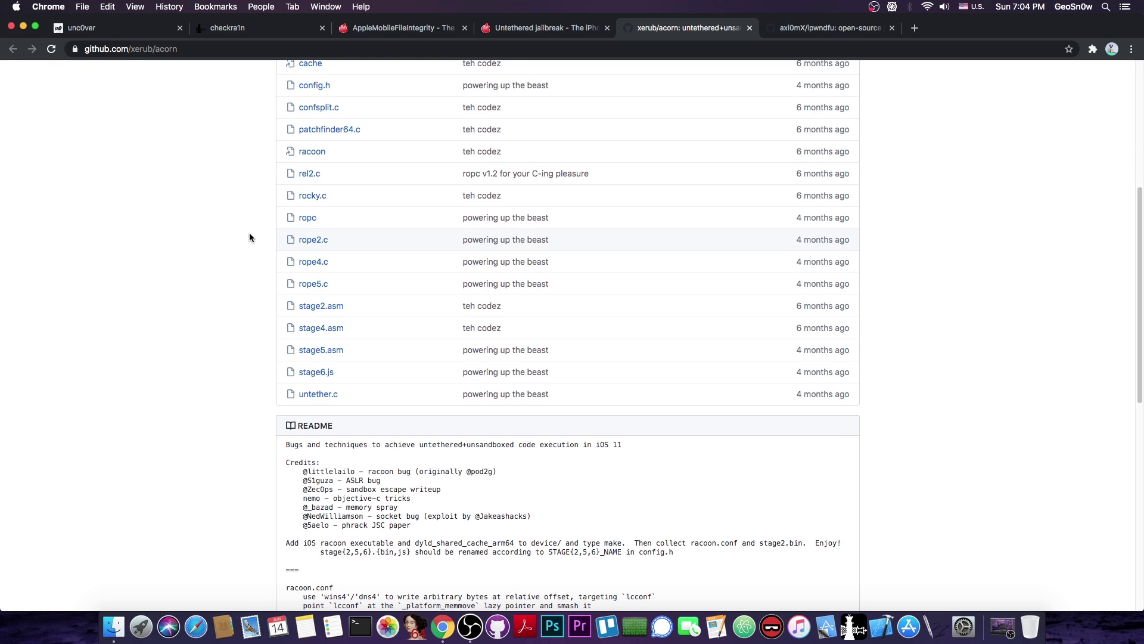
scroll(244, 228, "down", 3)
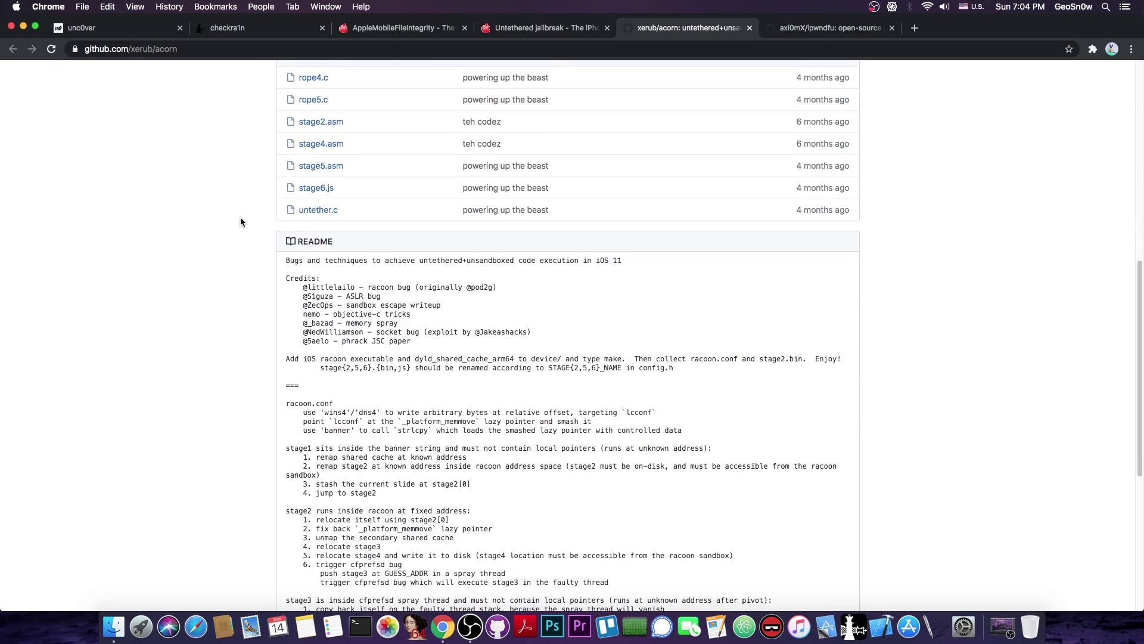
scroll(233, 219, "up", 4)
scroll(220, 215, "up", 3)
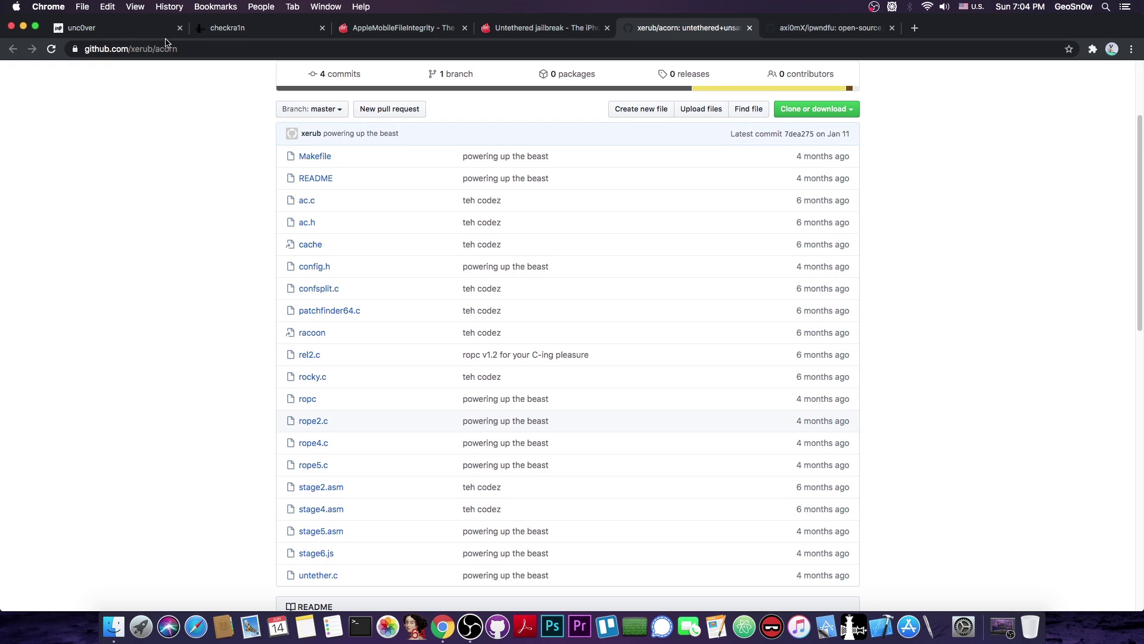
left_click(151, 28)
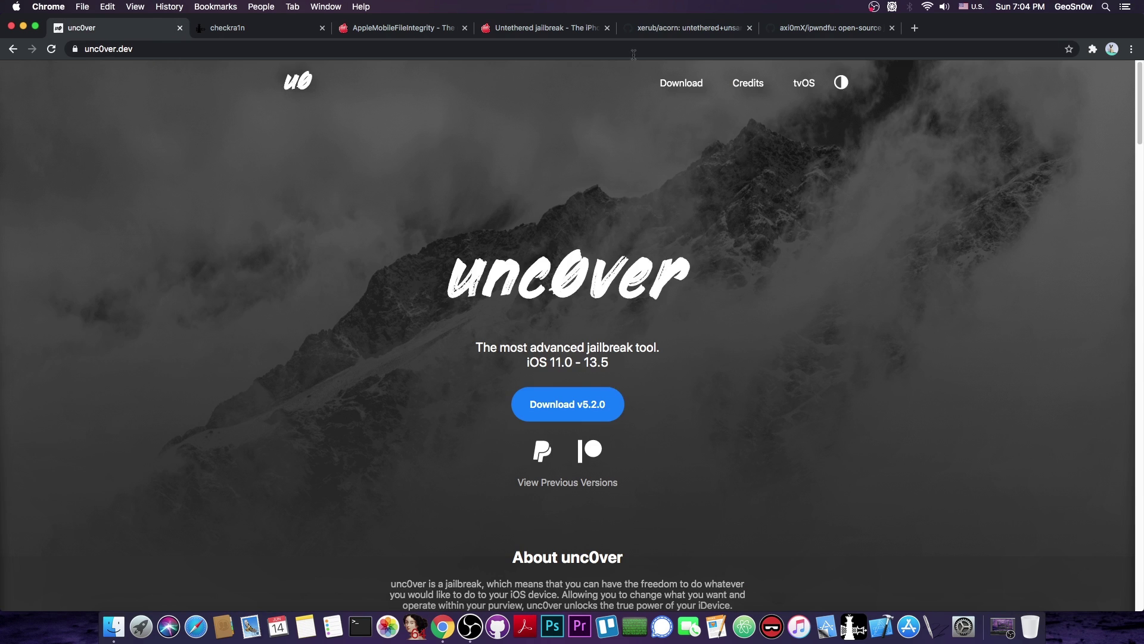
left_click(683, 28)
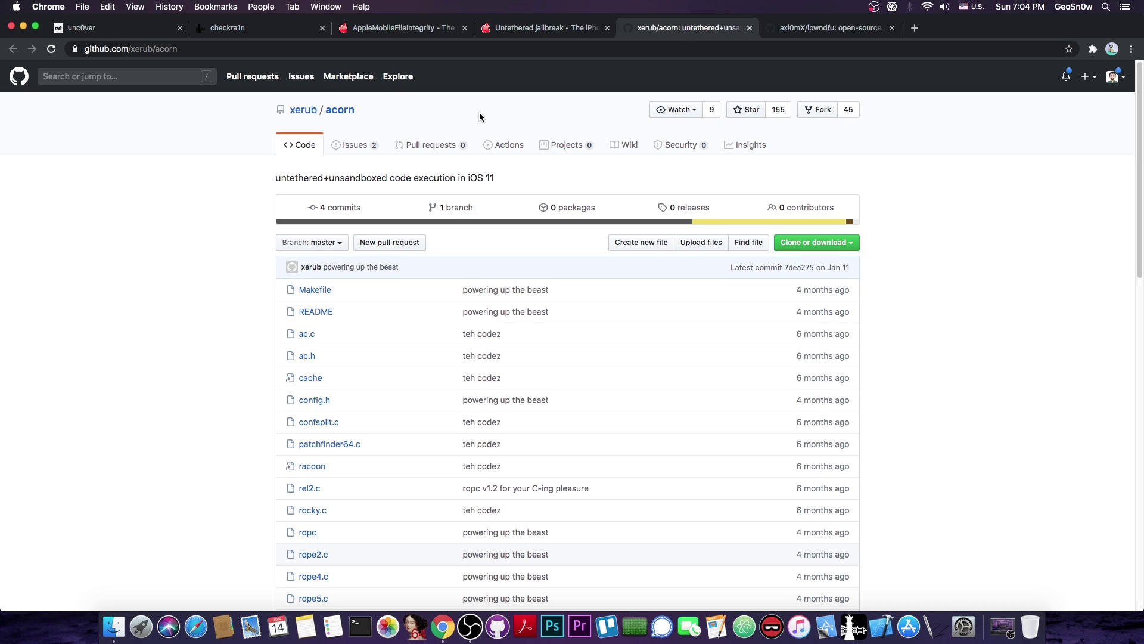
left_click(126, 28)
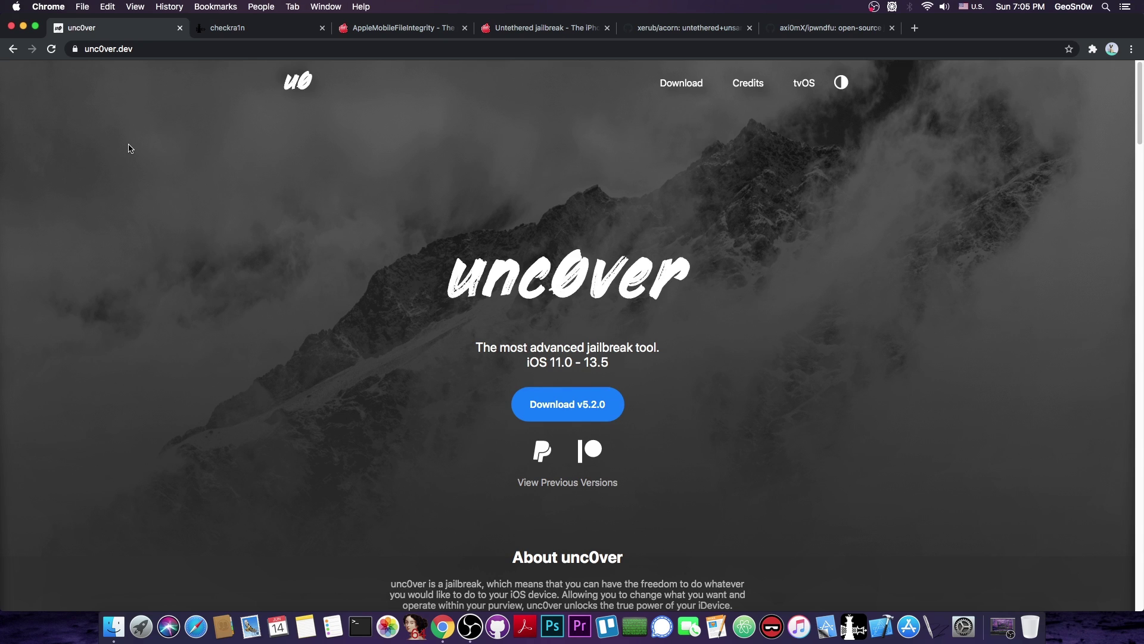
left_click(547, 30)
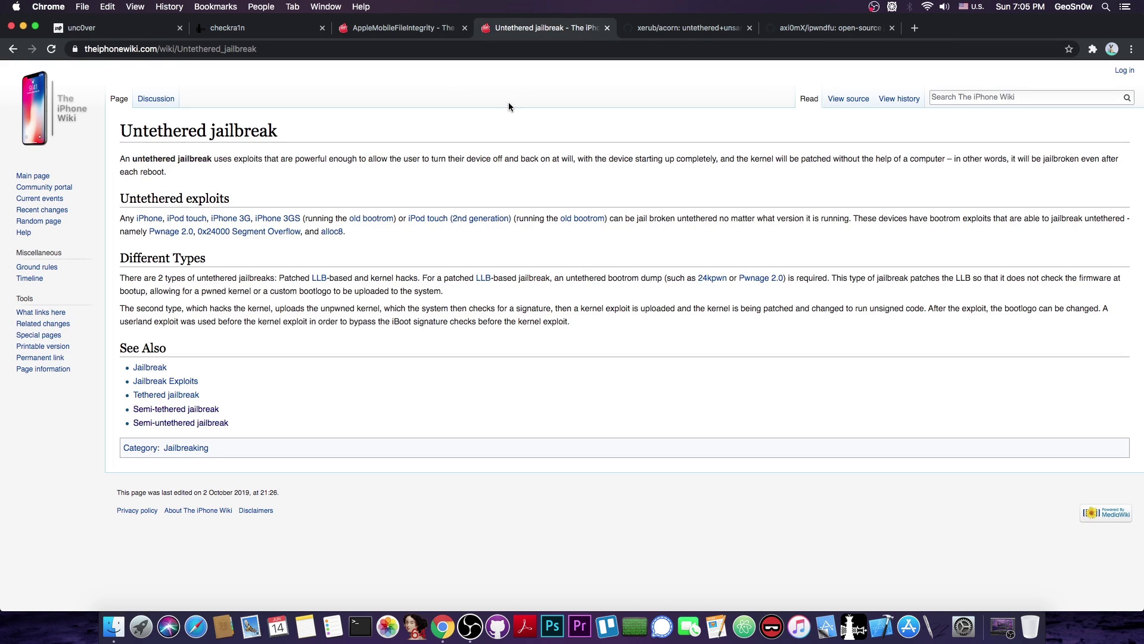
left_click(421, 30)
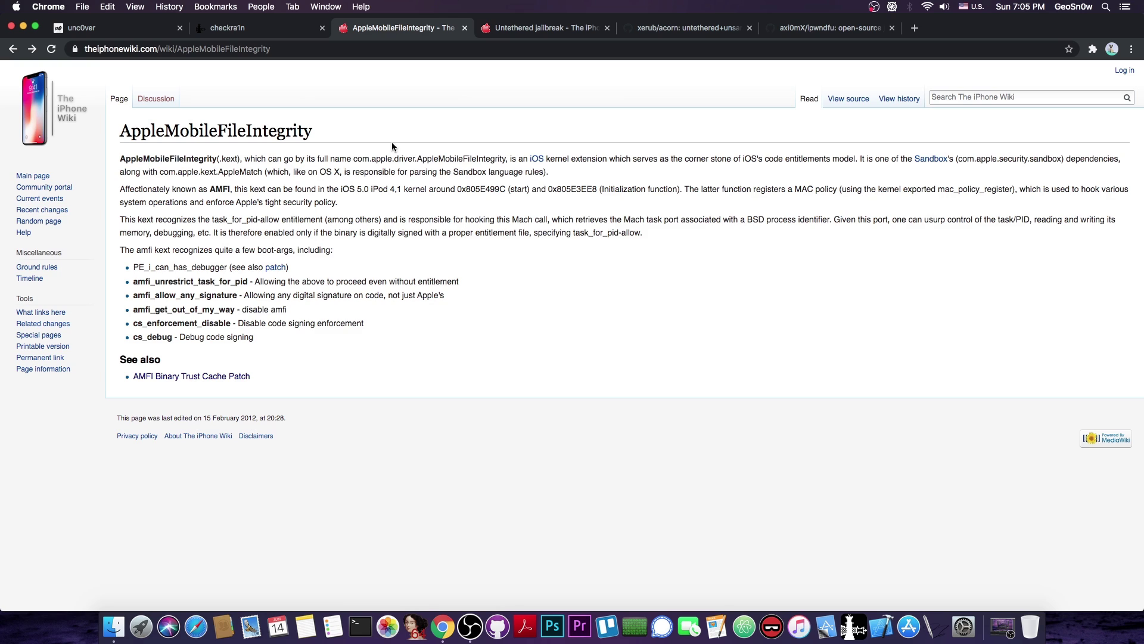
key("super+1")
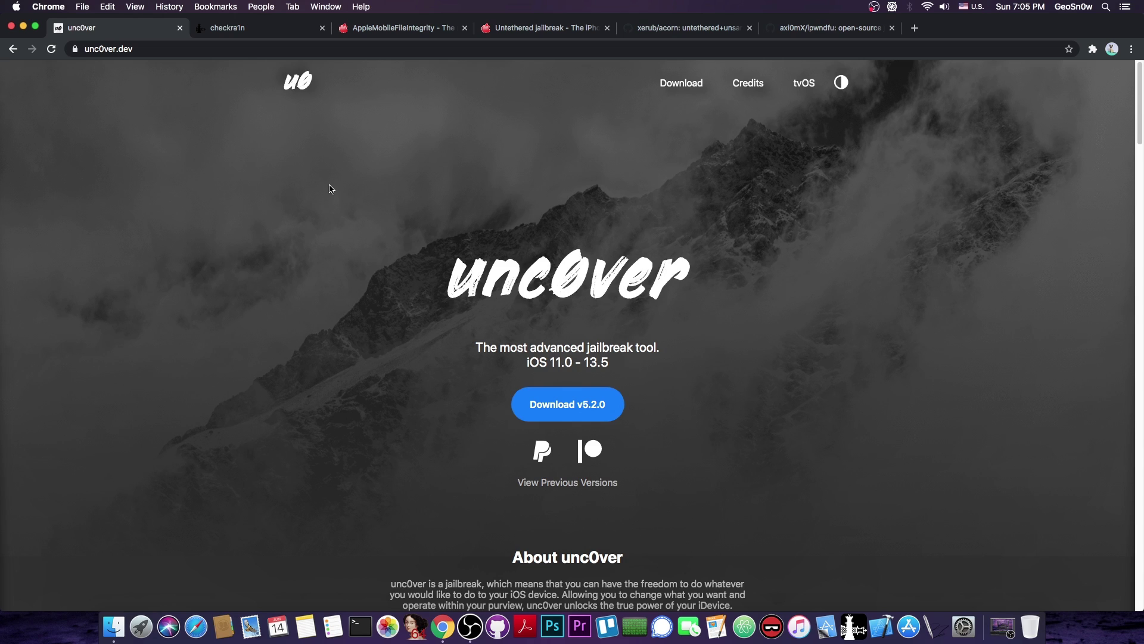
Step: Close the Chrome window, leaving the Finder desktop visible
left_click(22, 26)
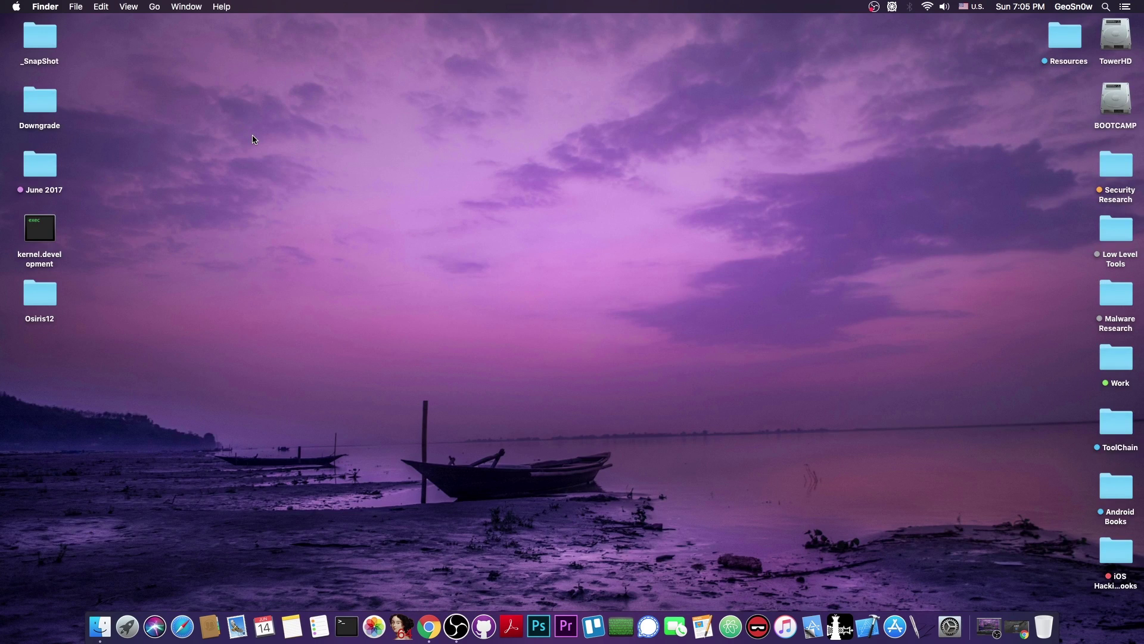